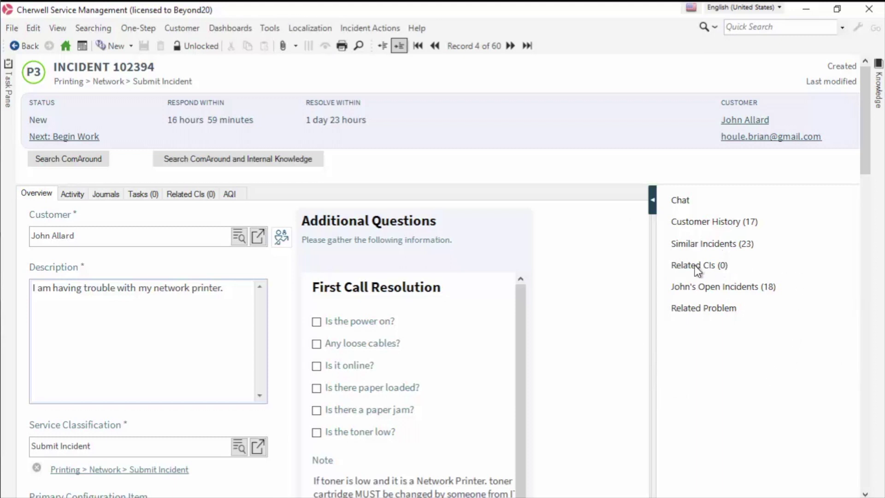
Show the incident's Chat view and start a Slack conversation for incident-102394.
click(685, 202)
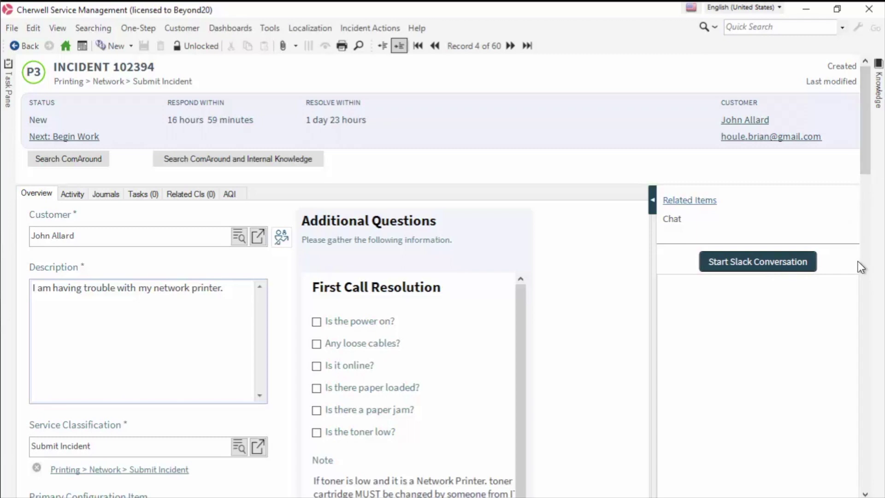
click(785, 263)
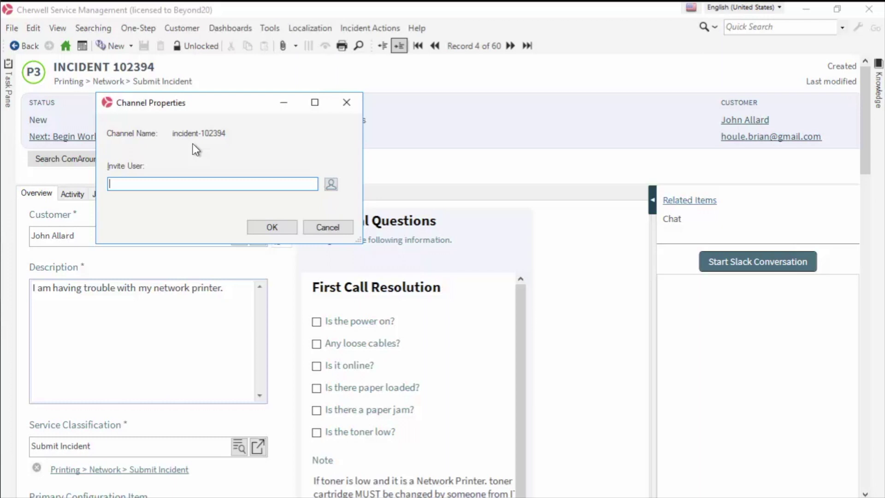
text(john allard)
click(331, 184)
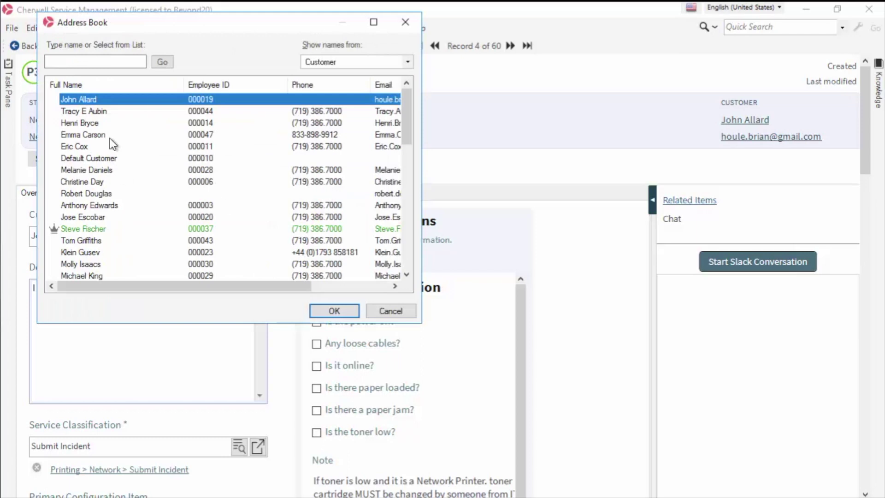
double_click(101, 102)
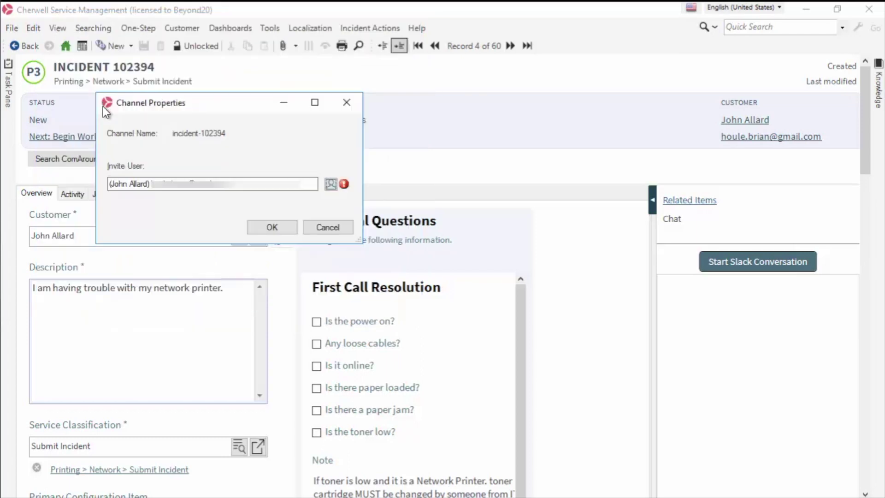
click(273, 230)
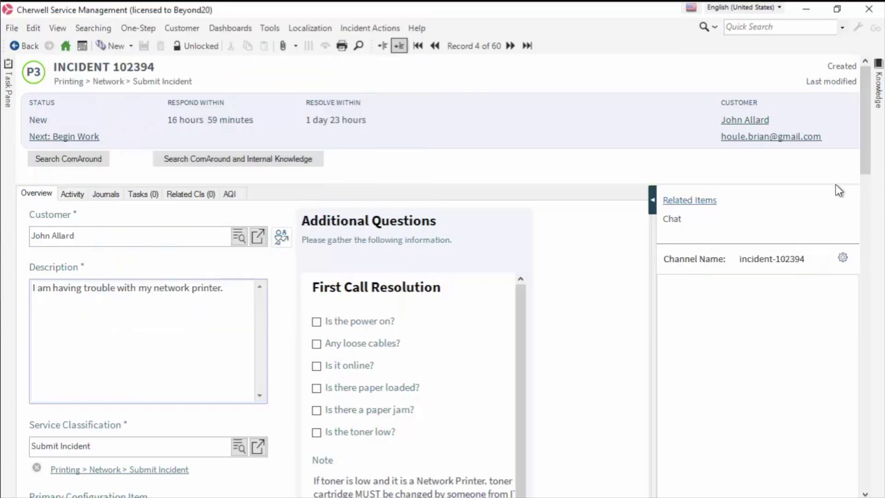
Post 'Welcome. How may I help you?' in the incident-102394 chat.
drag(864, 104, 865, 428)
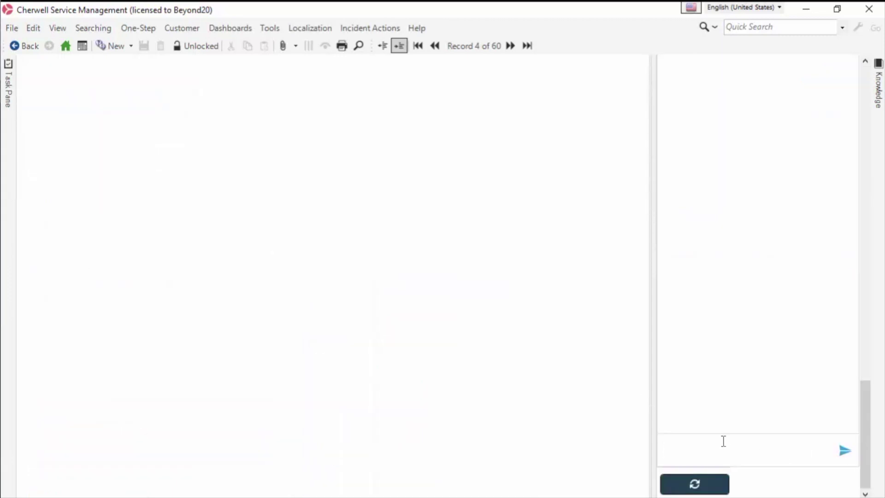
text(Welcome. How may I help you?)
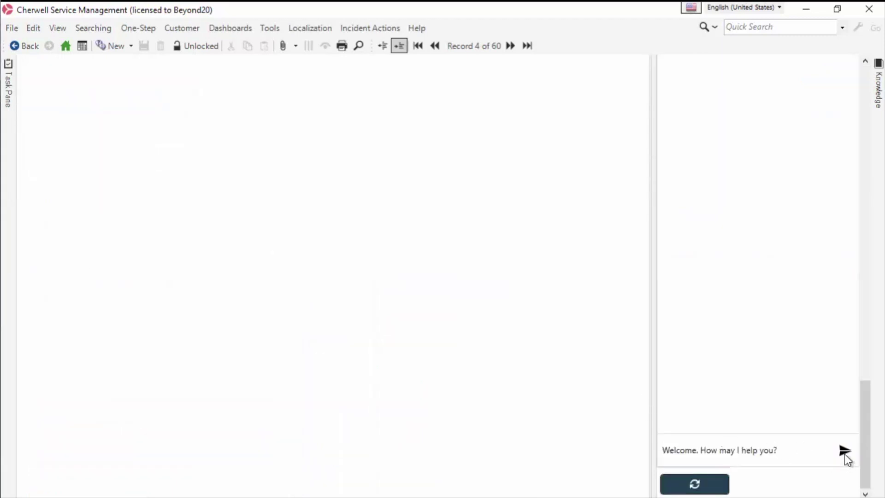
click(844, 451)
drag(864, 415, 865, 104)
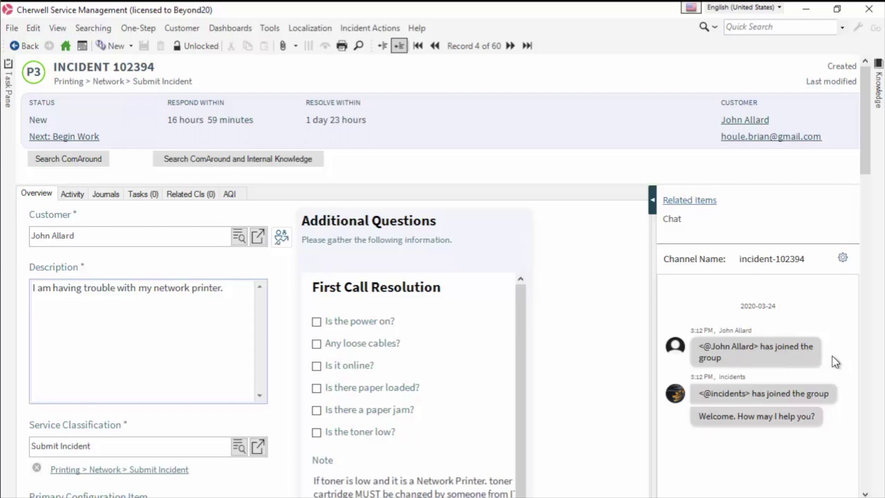
scroll(831, 356, down, 2)
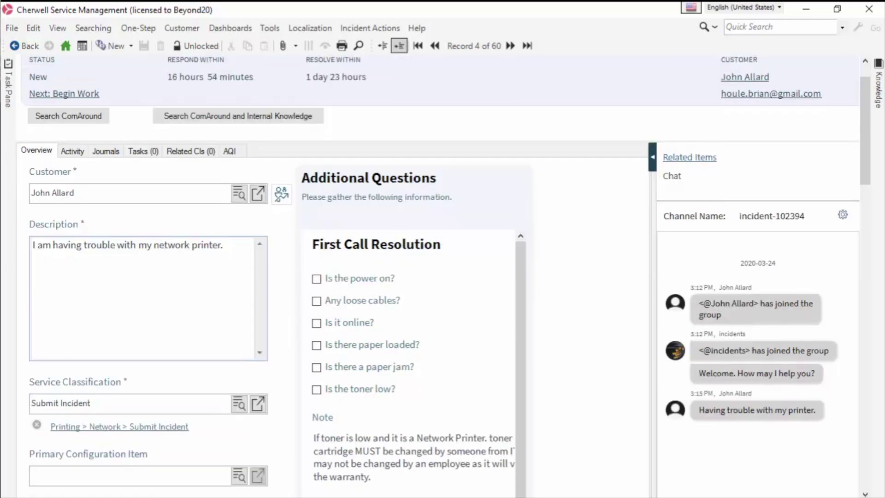